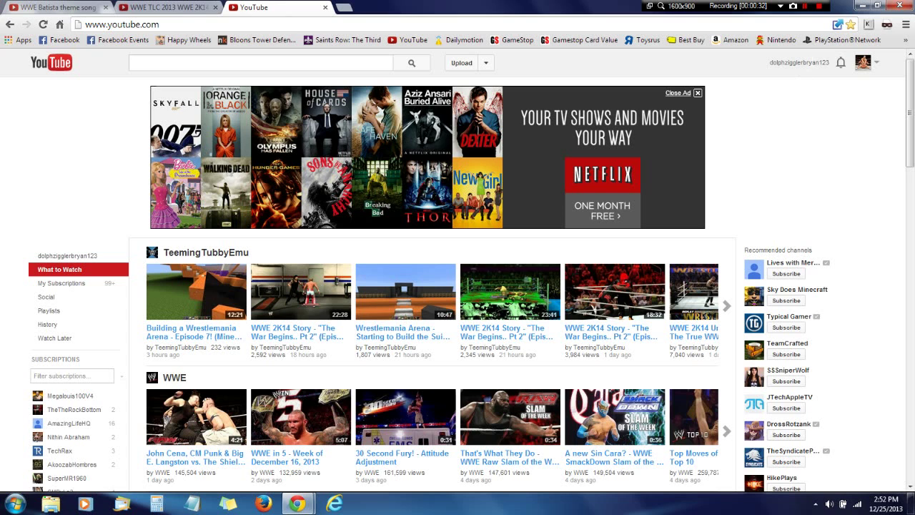
Step: Look through the account menu and Video Manager, then return to the YouTube home page
left_click(799, 62)
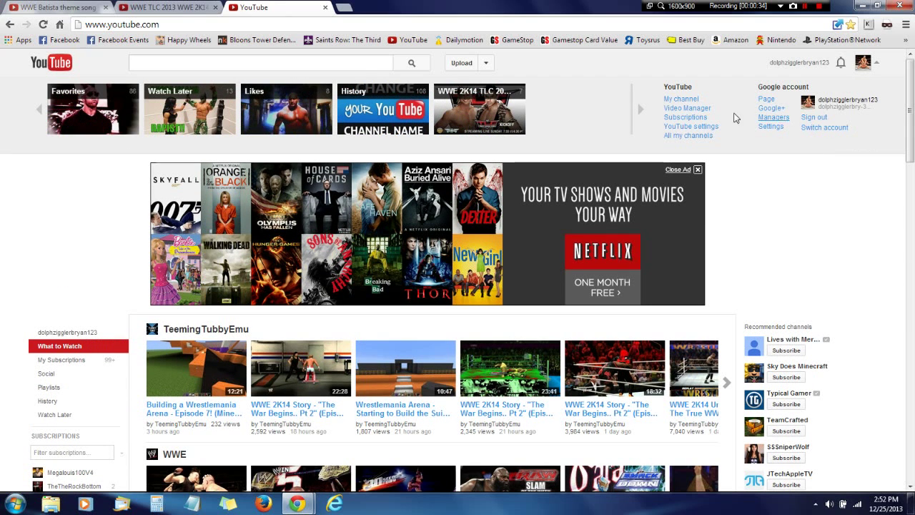
left_click(690, 109)
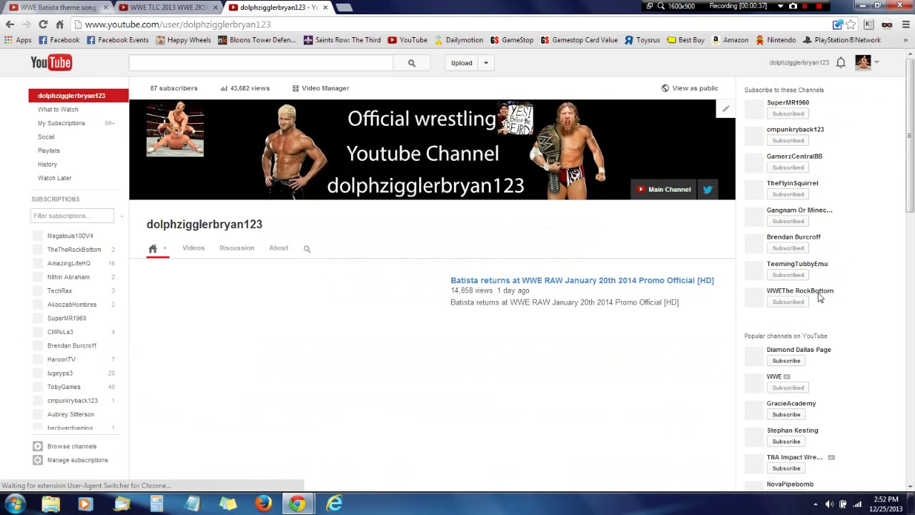
left_click(60, 69)
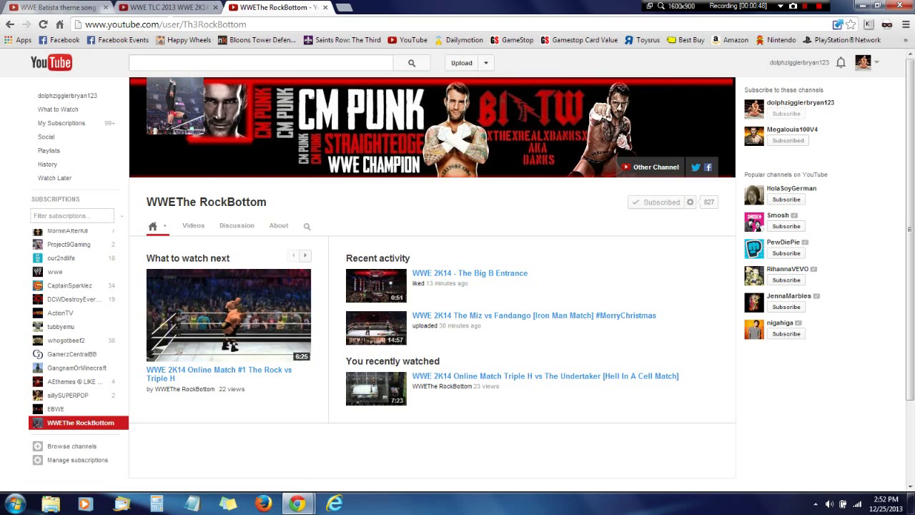
Step: Replace the end of the channel URL with wwetherockbottom and load that channel page
left_click(193, 25)
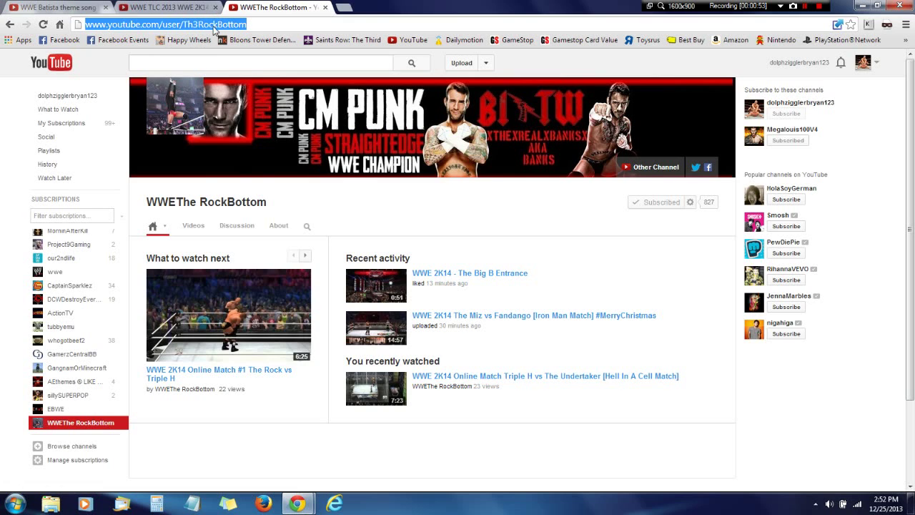
left_click(250, 24)
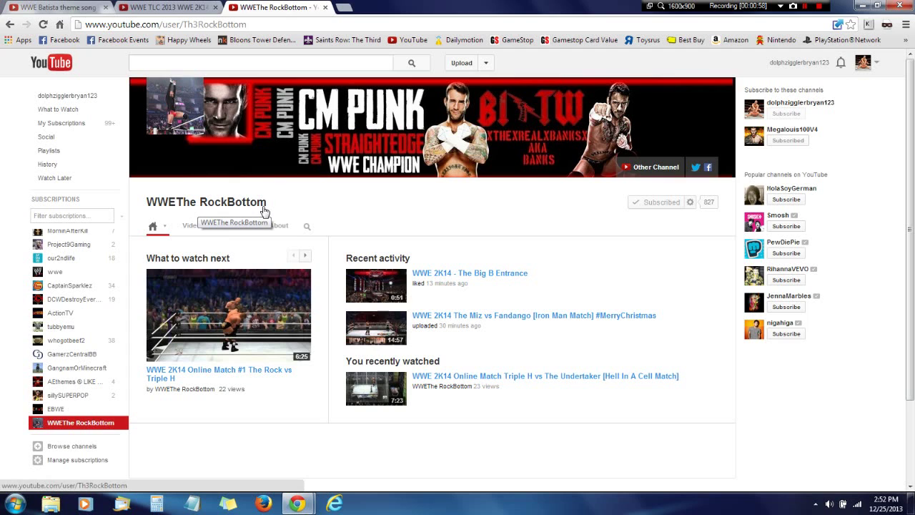
left_click_drag(247, 24, 187, 24)
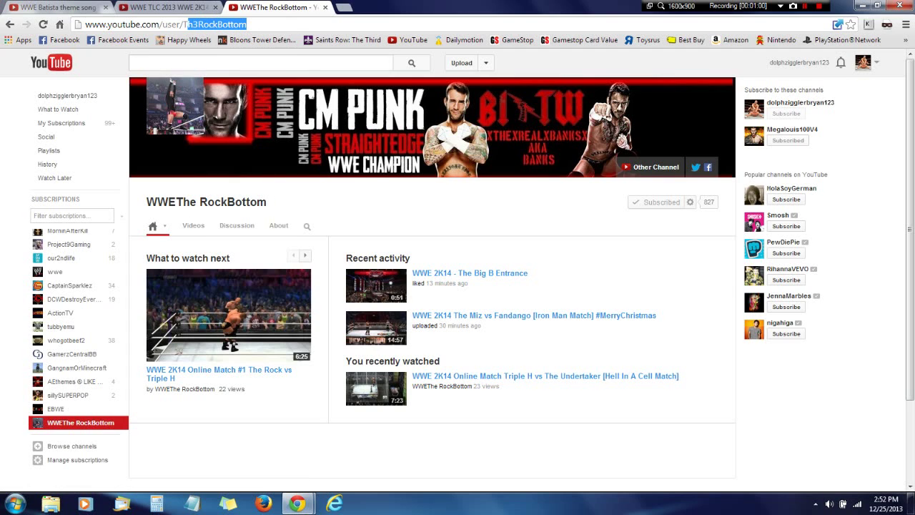
key("BackSpace")
type("wweth")
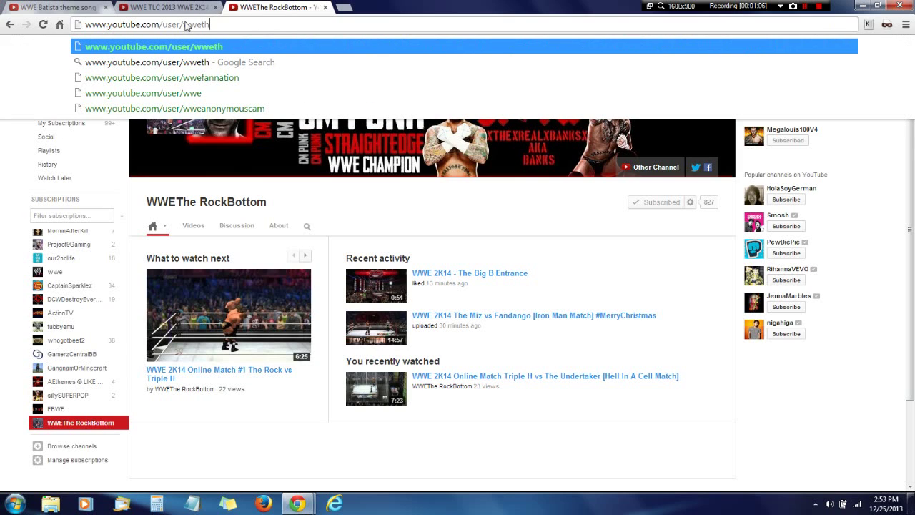
type("erck")
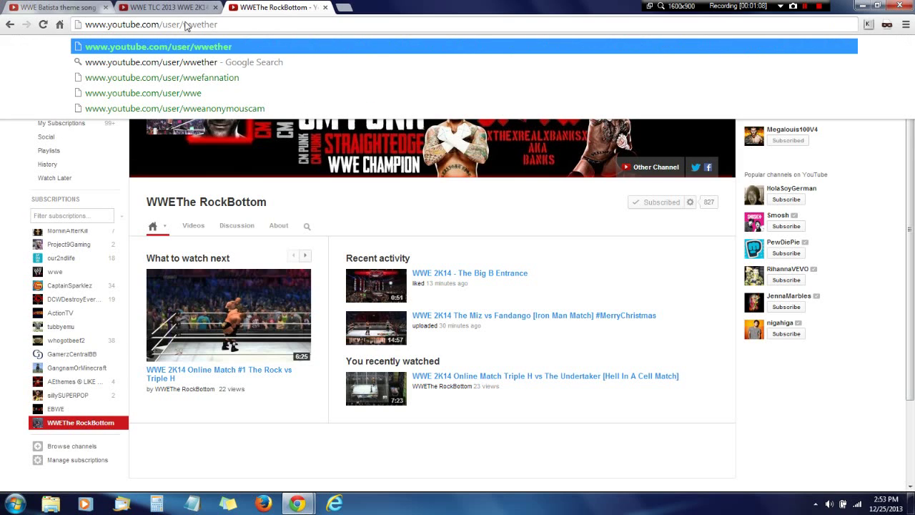
key("BackSpace")
key("BackSpace")
type("ockbottom")
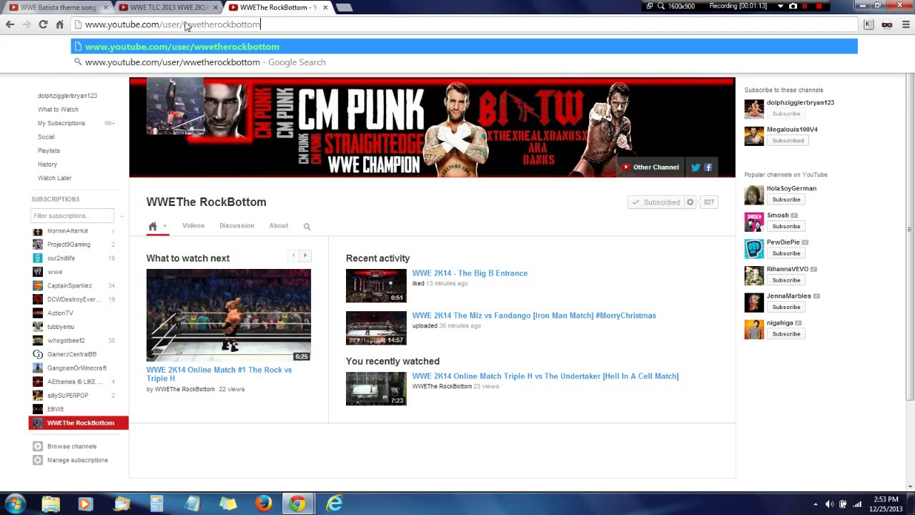
key("Return")
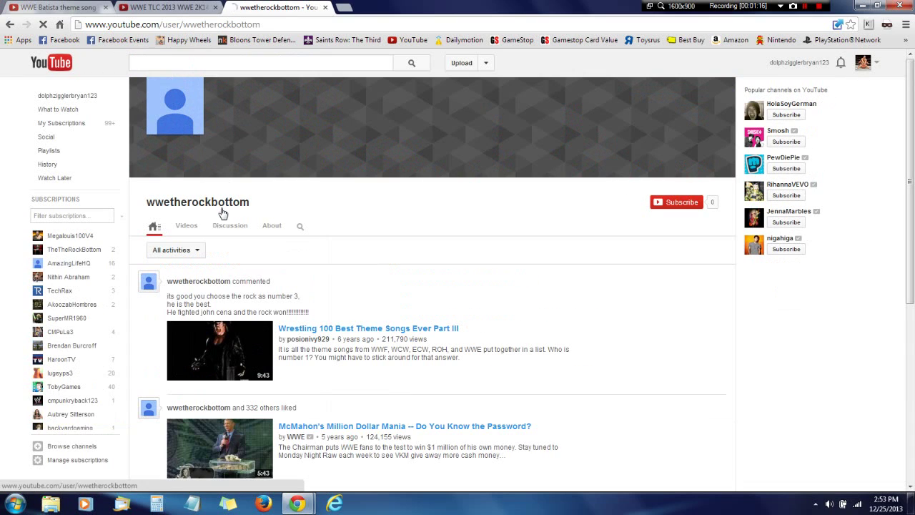
Step: View the wwetherockbottom channel's Videos list, then go back twice to WWEThe RockBottom
left_click(192, 233)
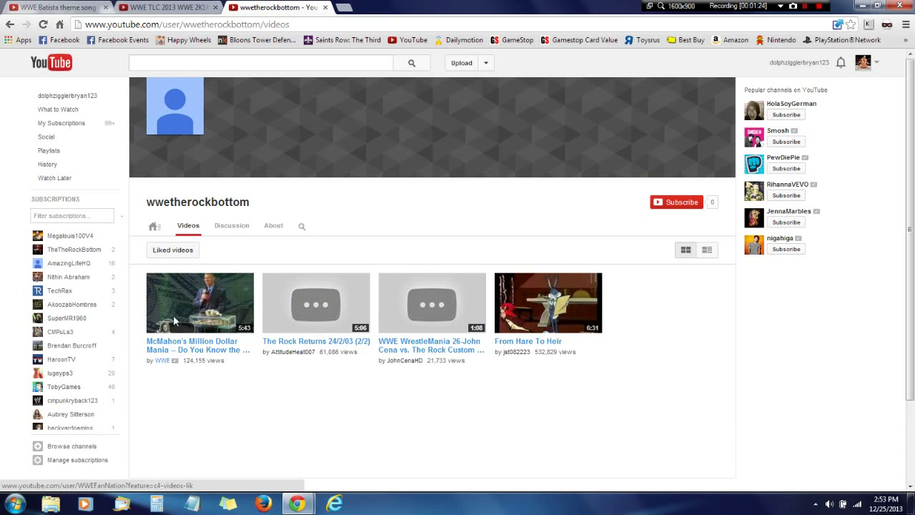
left_click(5, 28)
left_click(5, 28)
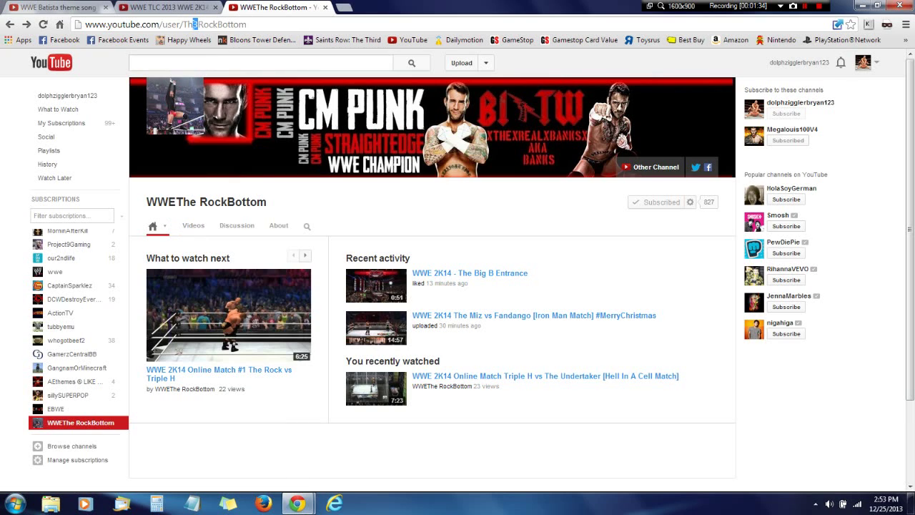
left_click(197, 24)
key("BackSpace")
type("e")
key("Return")
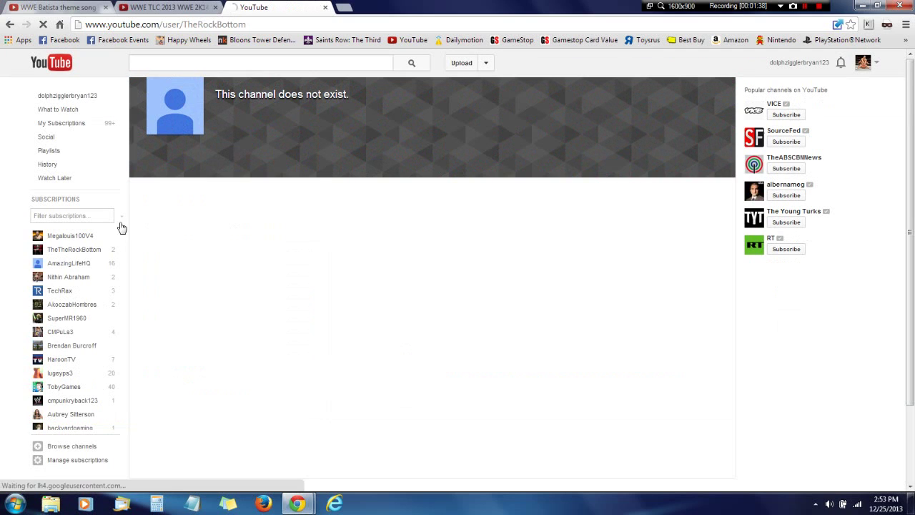
left_click(101, 249)
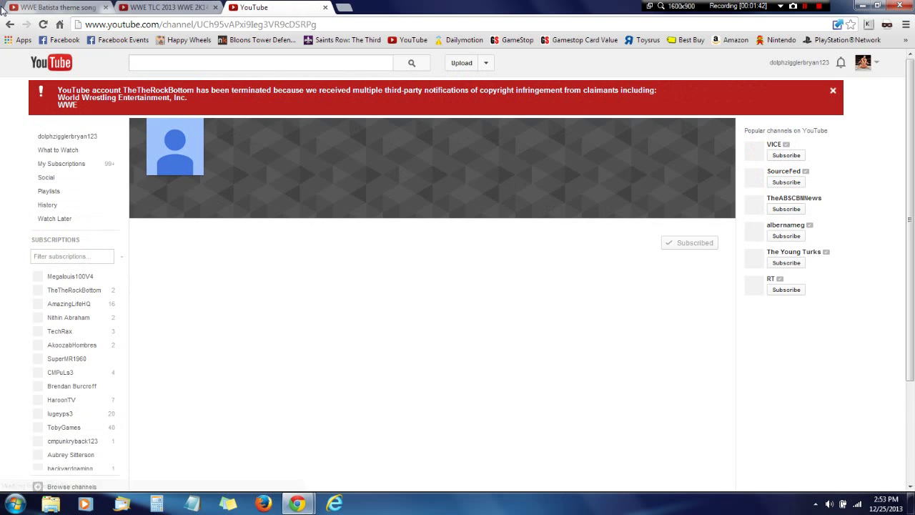
left_click(8, 25)
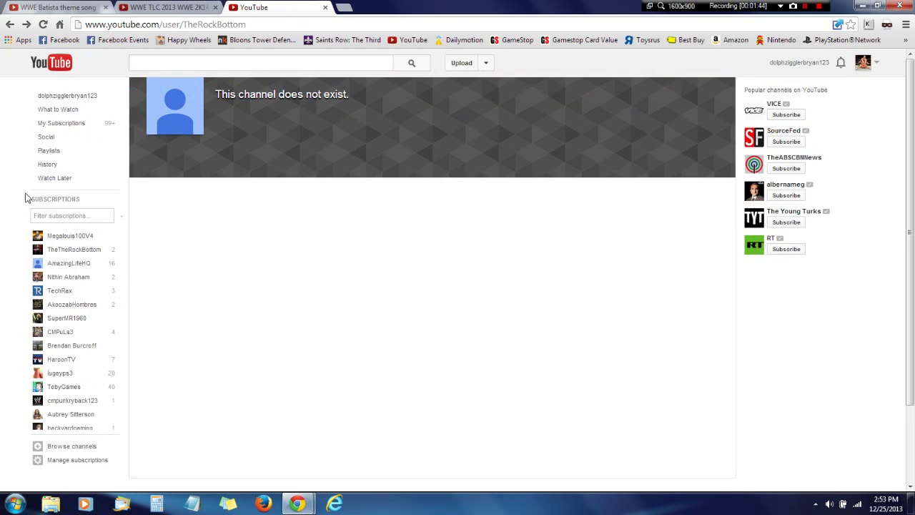
left_click(5, 26)
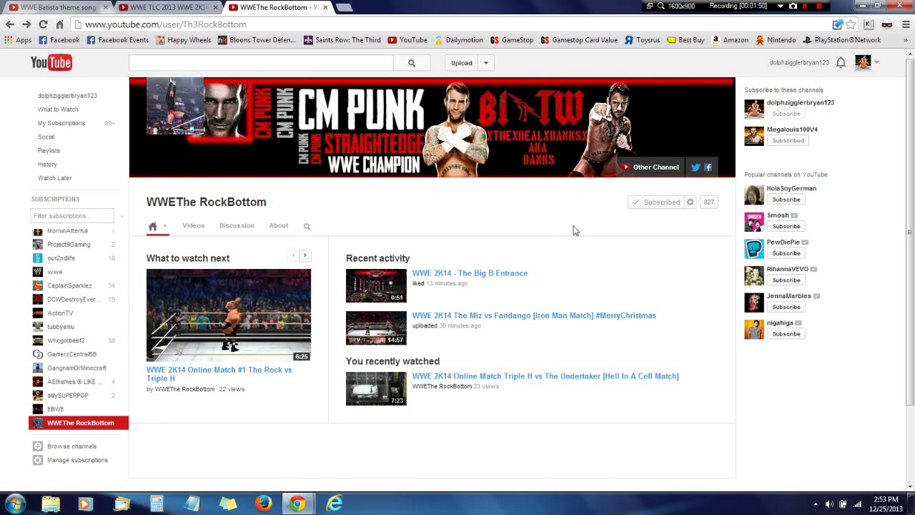
Step: Show the account menu, then switch to the WWEThe RockBottom channel's Discussion tab
left_click(864, 62)
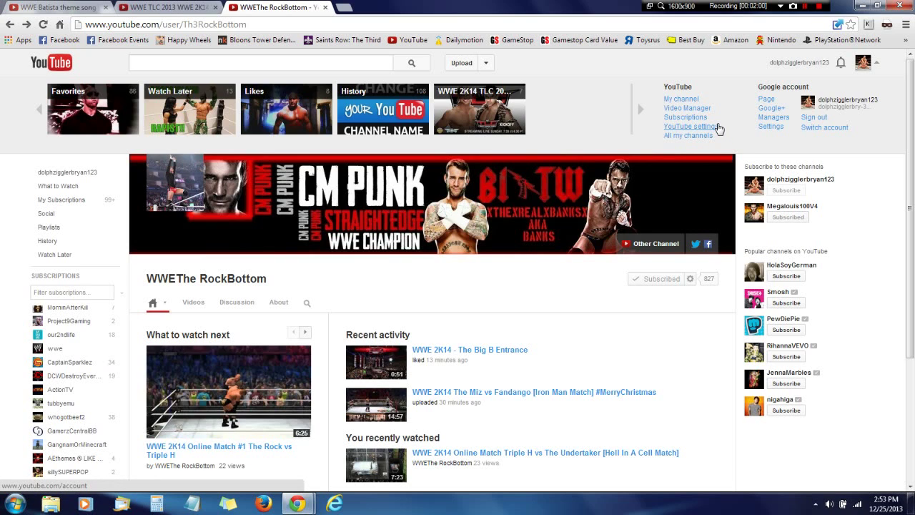
left_click(240, 303)
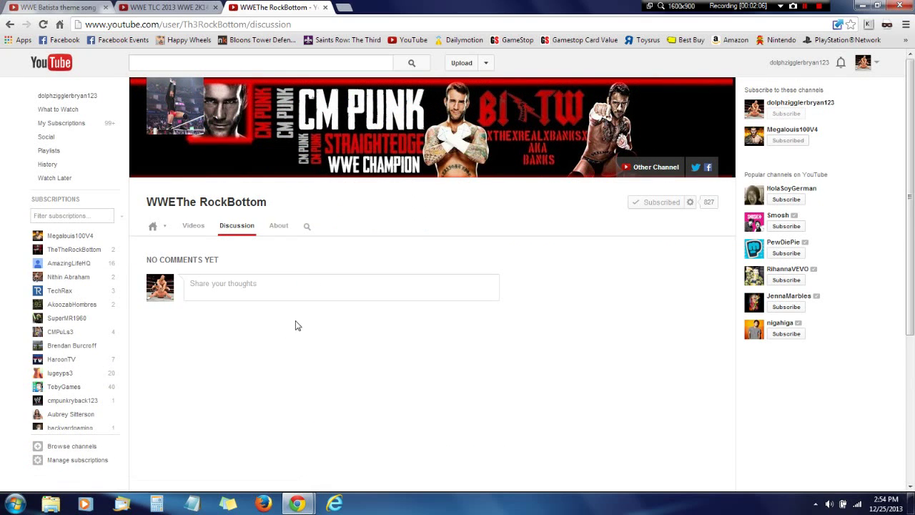
Step: Write 'Your channel is awesome bro!' in the comment box and post it
left_click(309, 289)
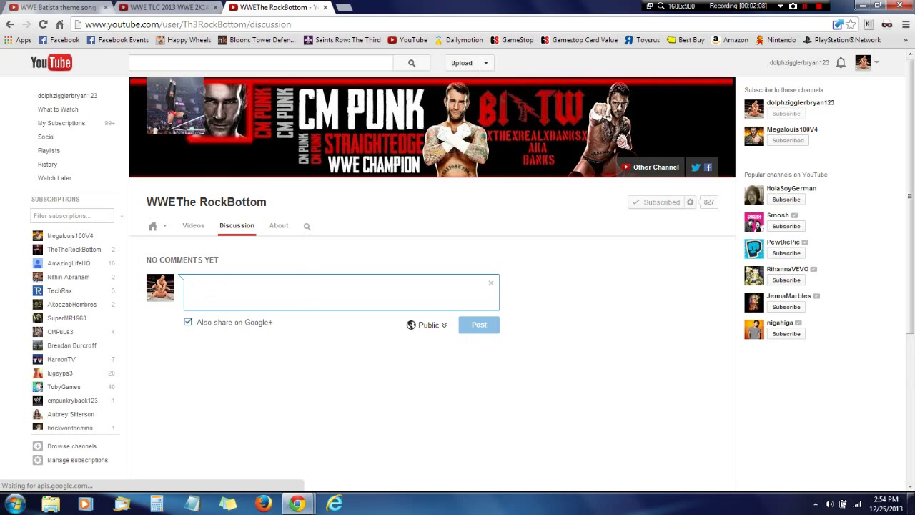
type("Your channel is awesome bro!")
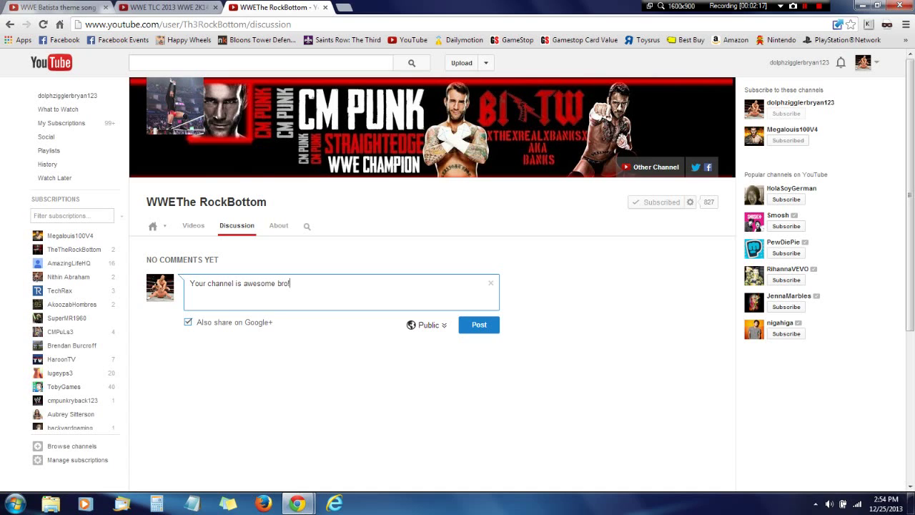
left_click(486, 329)
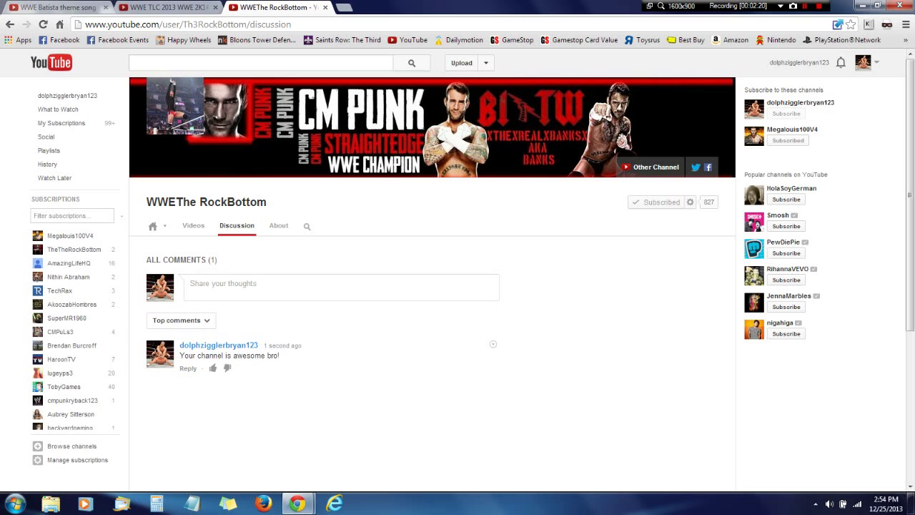
left_click(863, 62)
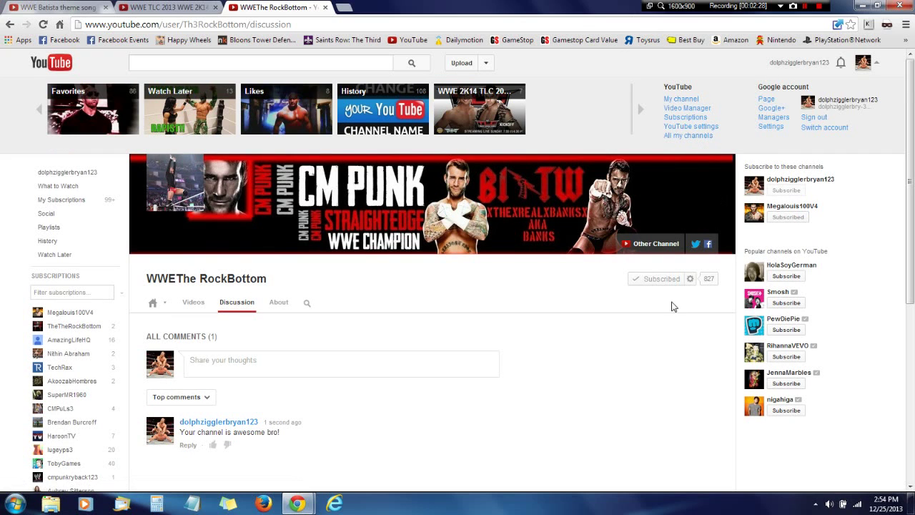
left_click(716, 129)
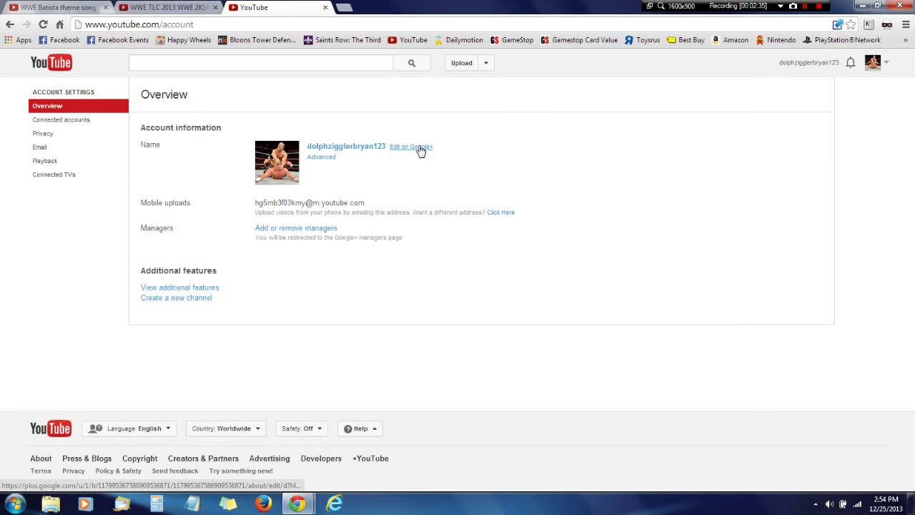
left_click(804, 63)
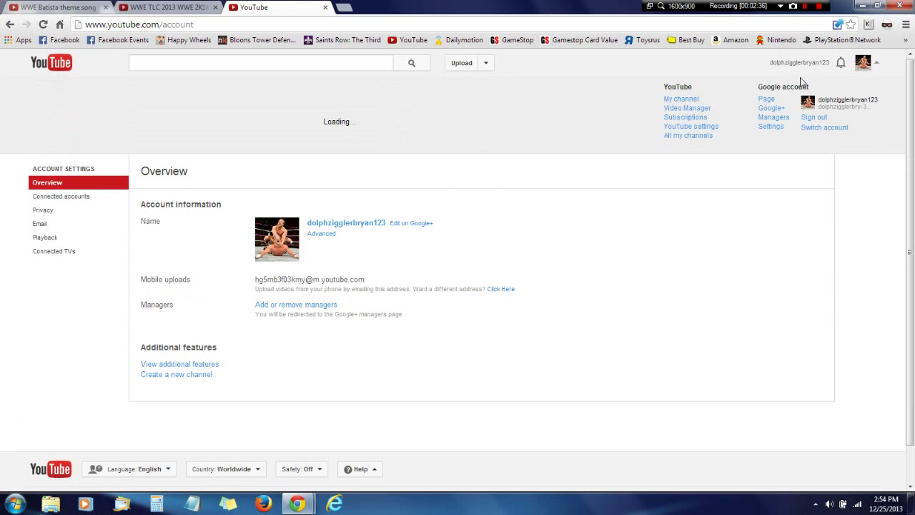
left_click(769, 127)
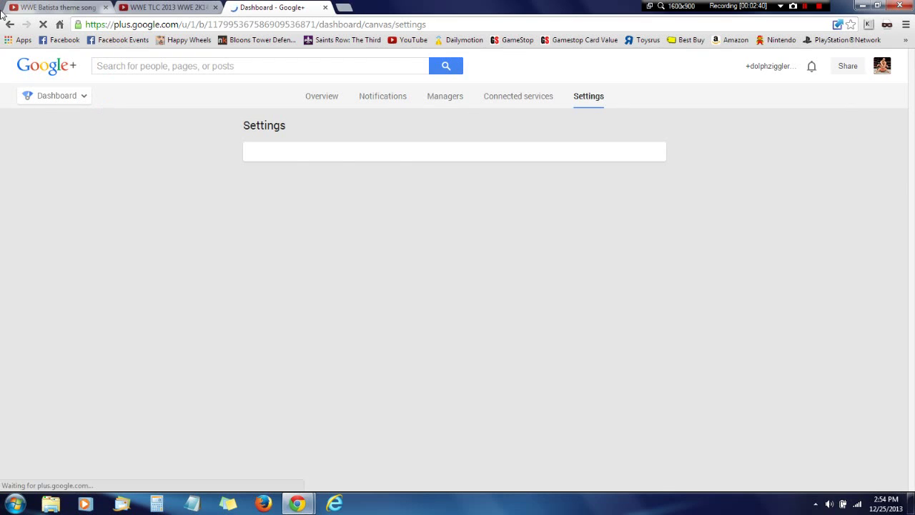
left_click(10, 25)
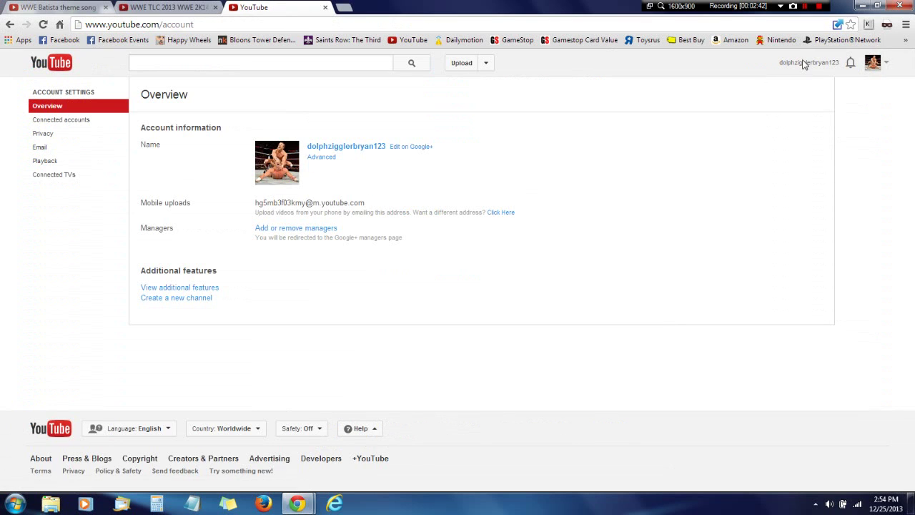
left_click(804, 63)
left_click(765, 101)
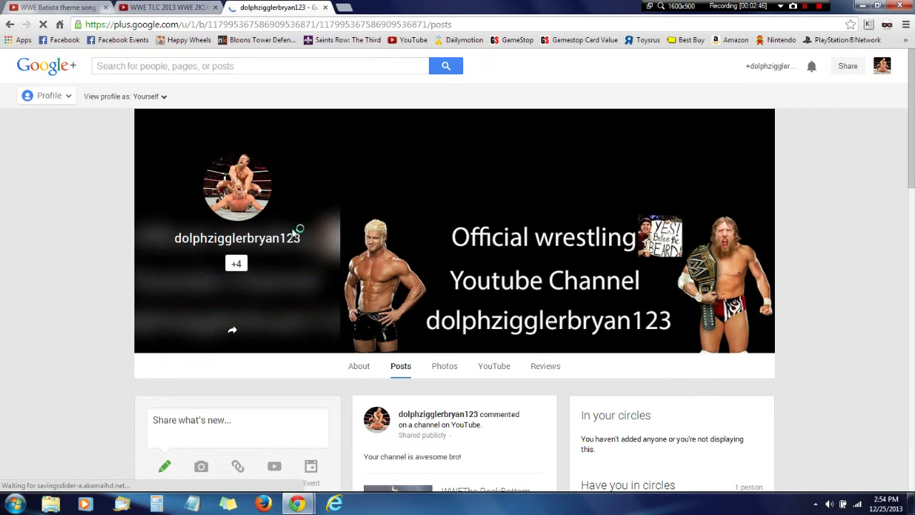
left_click(9, 25)
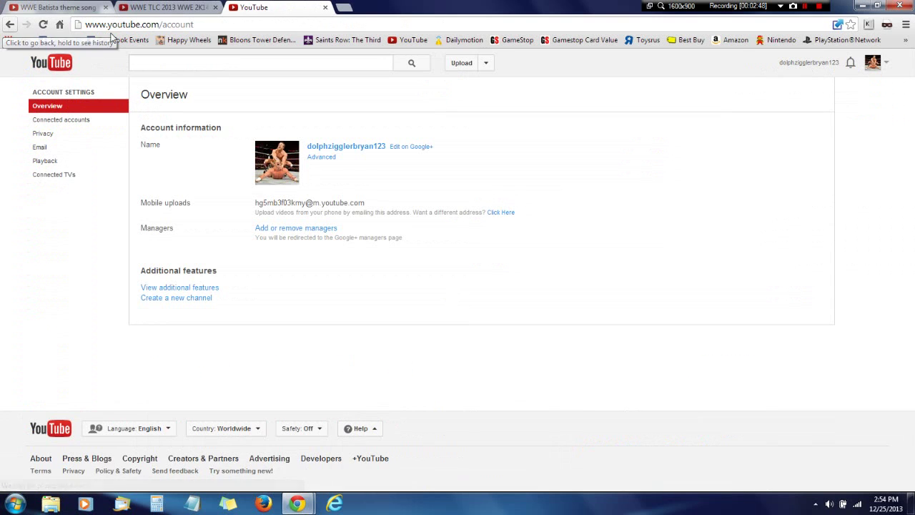
left_click(804, 63)
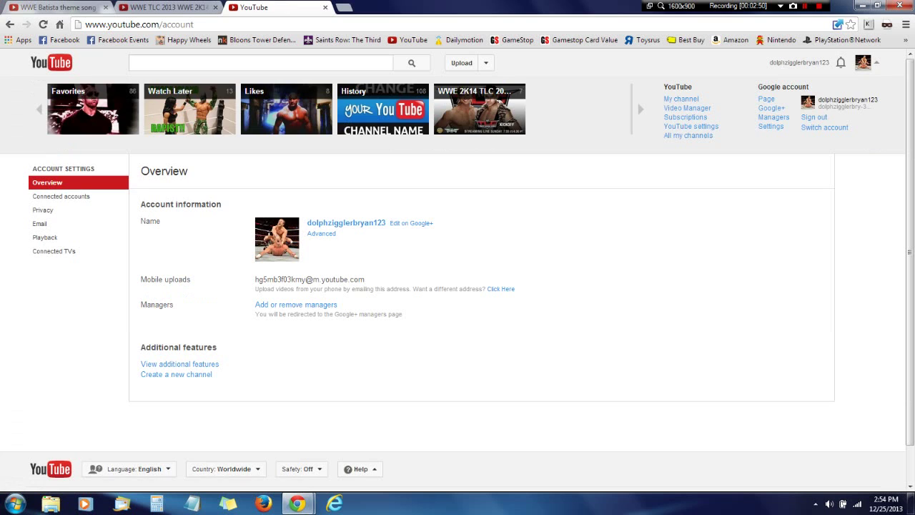
left_click(779, 61)
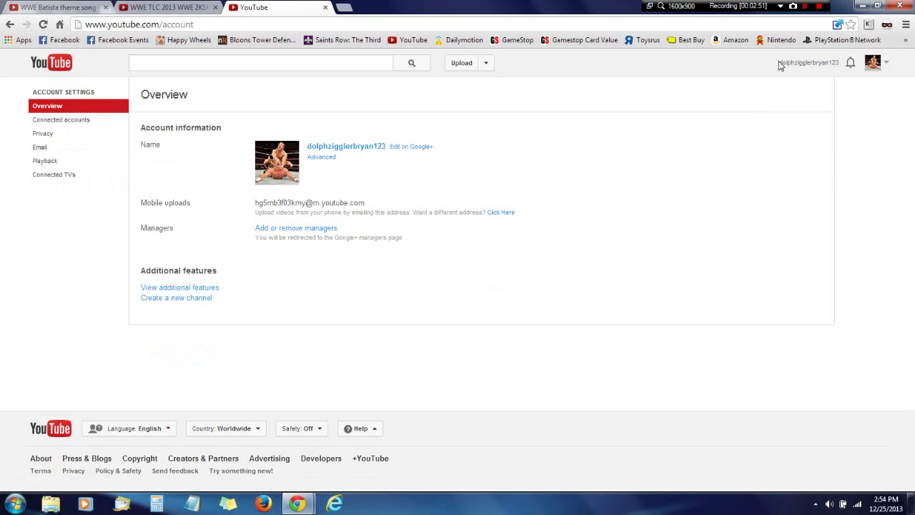
Step: Append 4 to the Google+ profile name in Edit your name and save
left_click(426, 151)
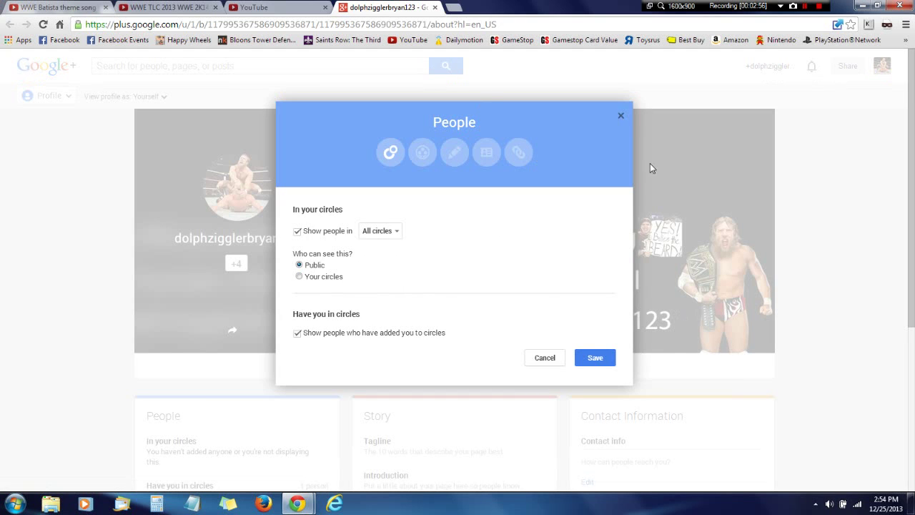
left_click(619, 117)
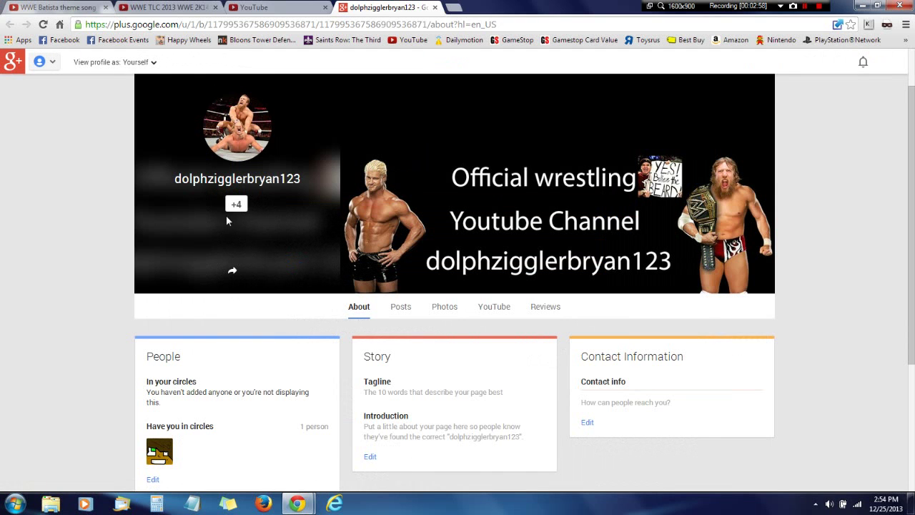
left_click(260, 182)
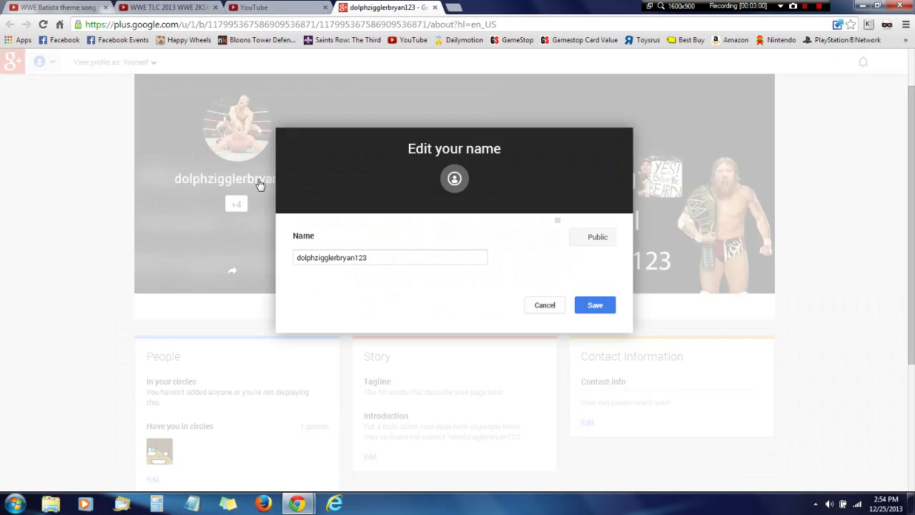
left_click(393, 257)
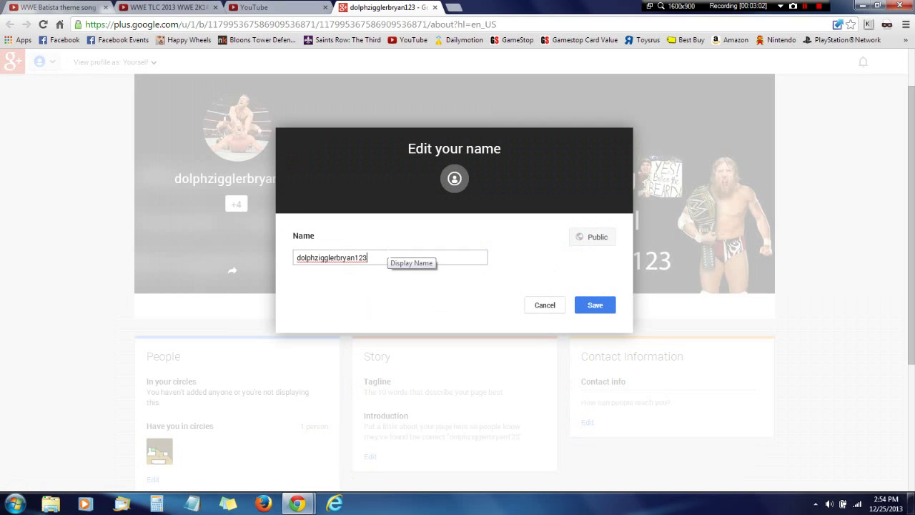
type("4")
left_click(602, 305)
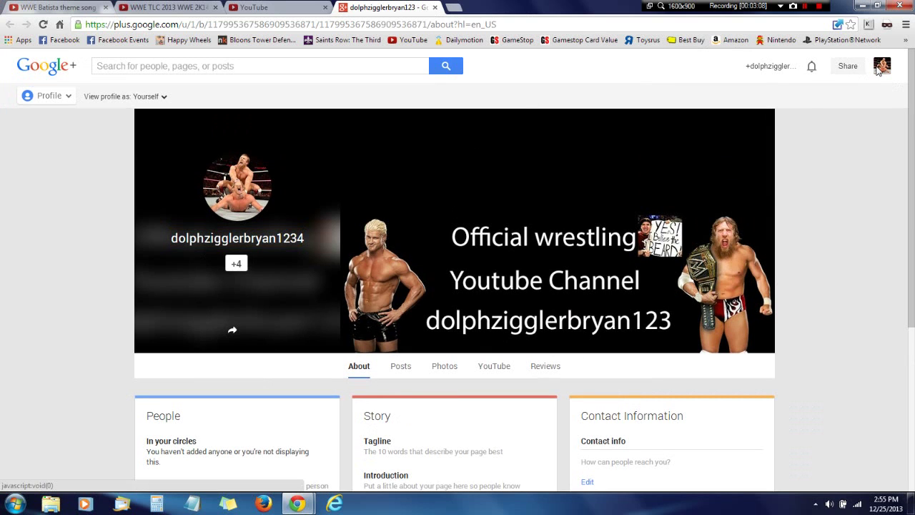
Step: Return to YouTube, check the account panel and Google+ profile link, then go home again
left_click(881, 66)
left_click(408, 40)
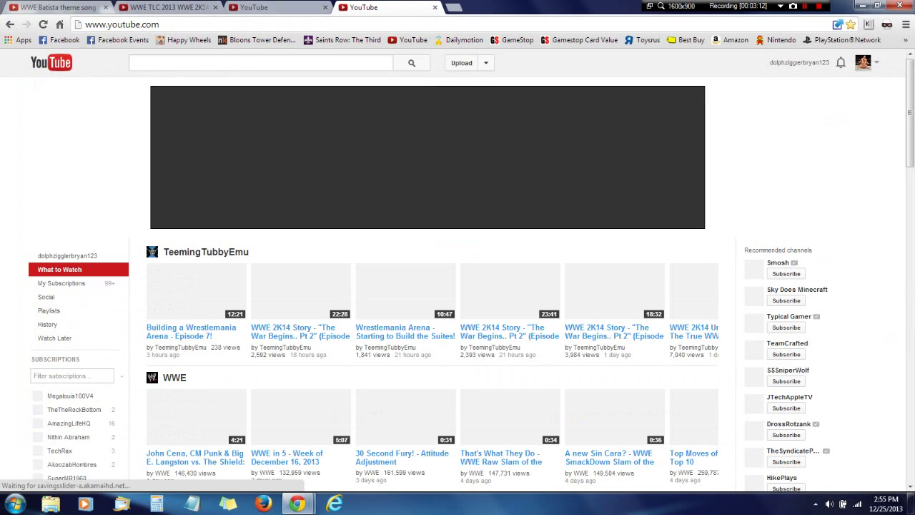
left_click(862, 62)
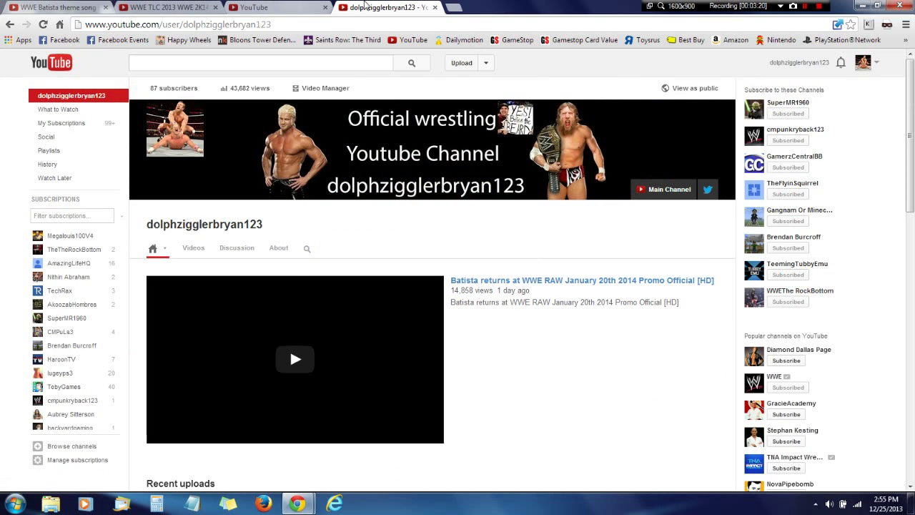
left_click(862, 62)
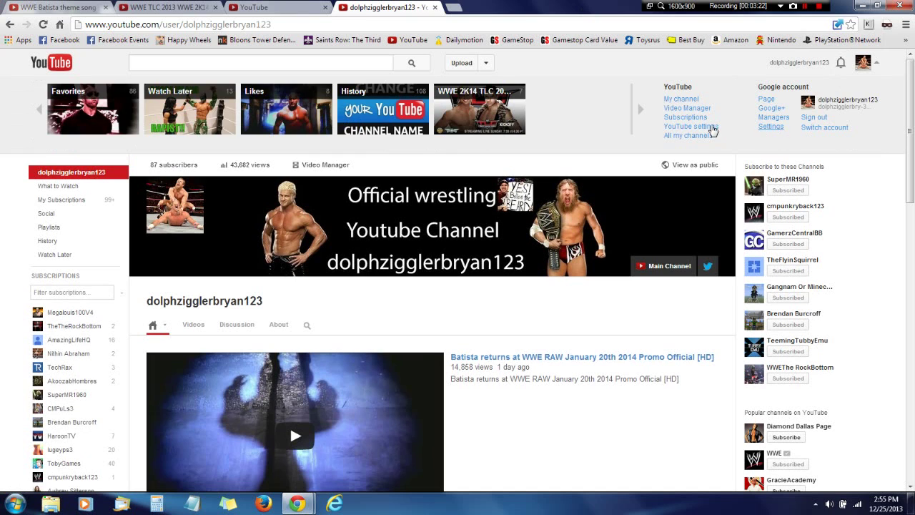
left_click(765, 107)
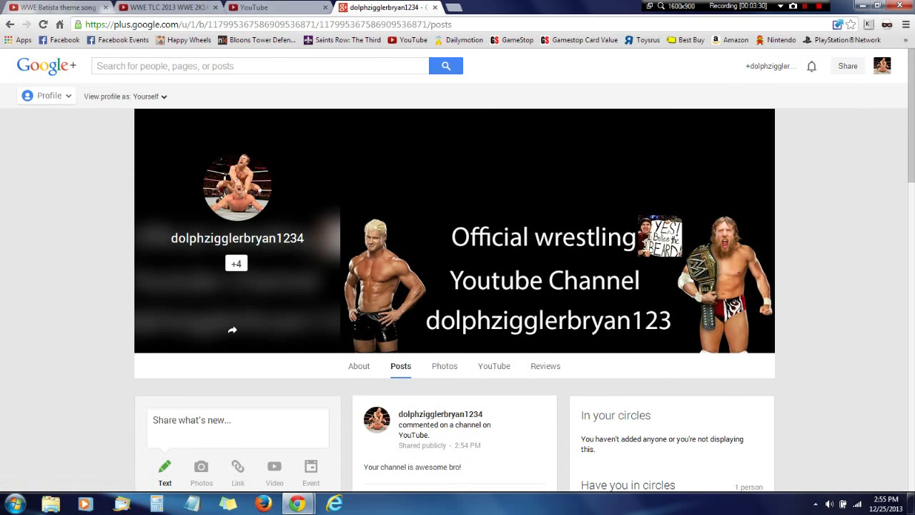
left_click(413, 40)
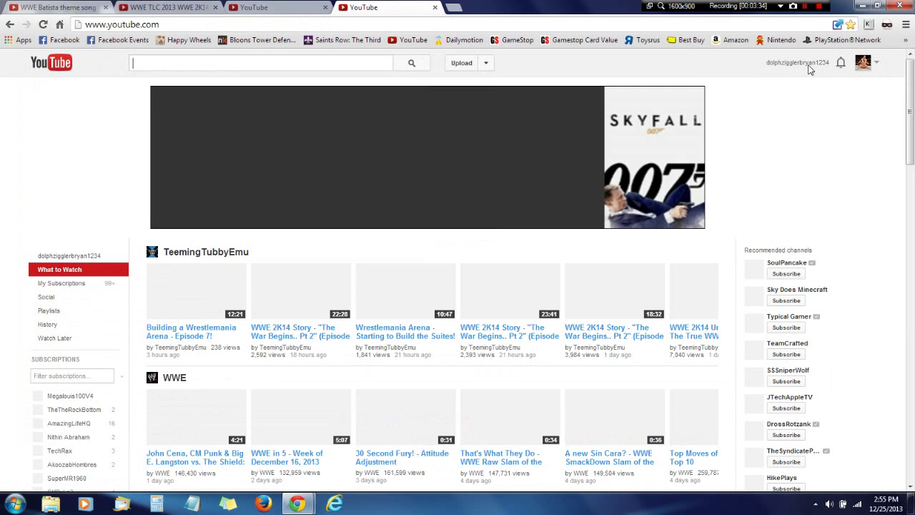
Step: Open My channel to confirm the title now ends in 4
left_click(804, 64)
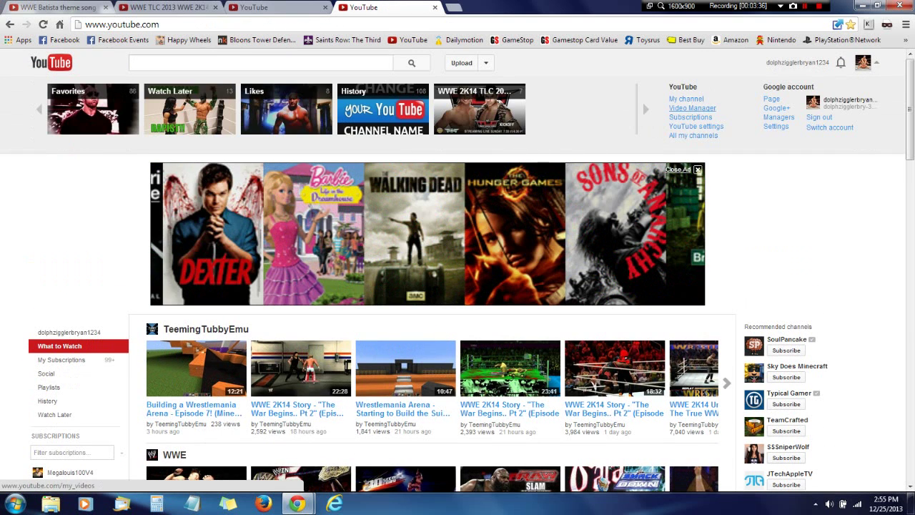
left_click(694, 99)
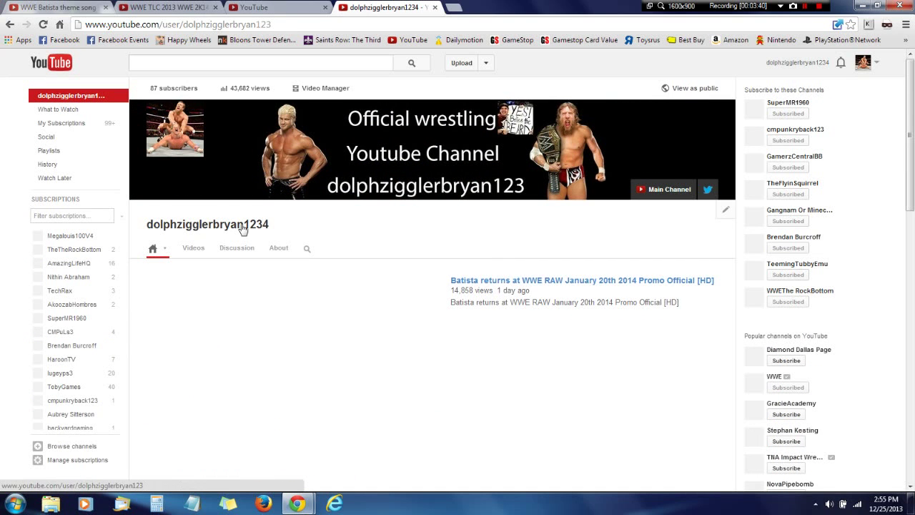
left_click(818, 64)
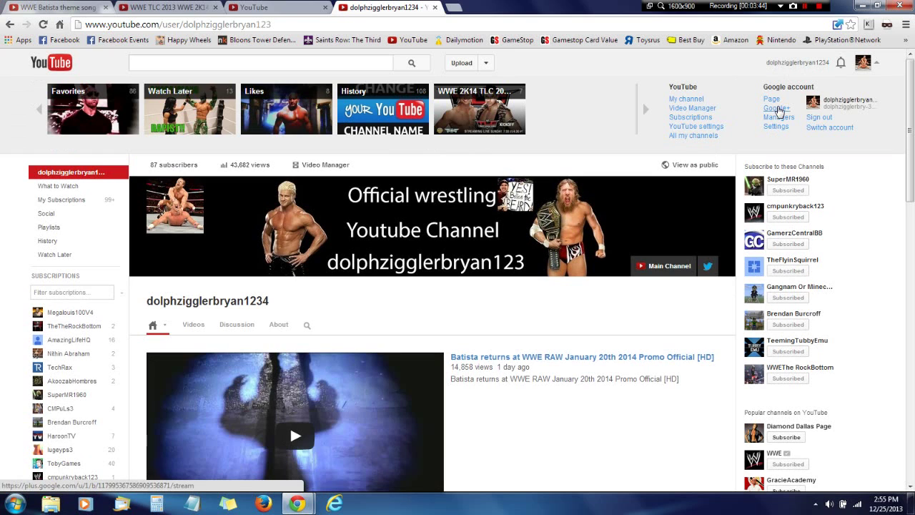
Step: On the Google+ profile, delete the trailing 4 from the display name and save
left_click(772, 99)
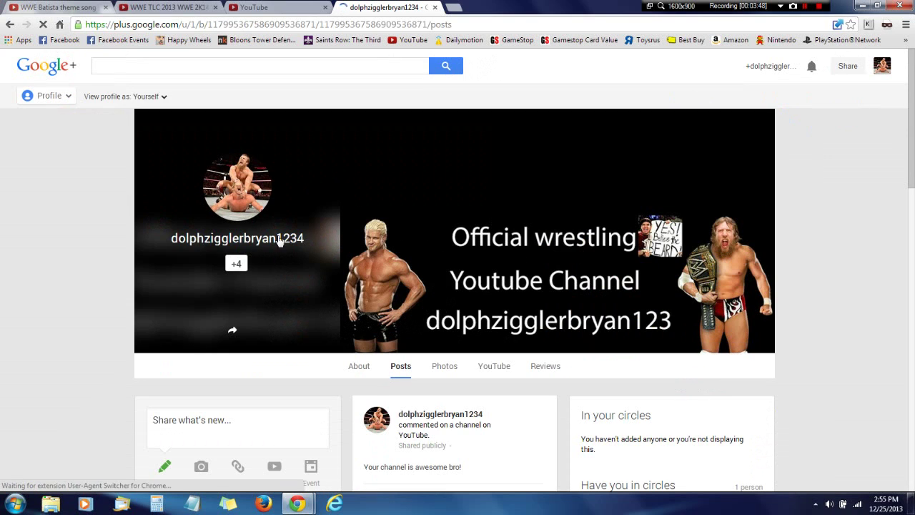
left_click(300, 238)
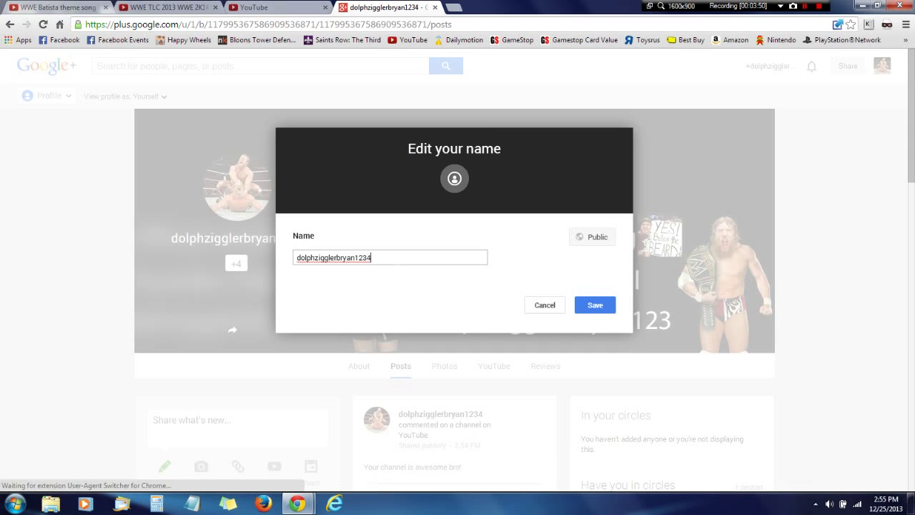
key("BackSpace")
left_click(592, 305)
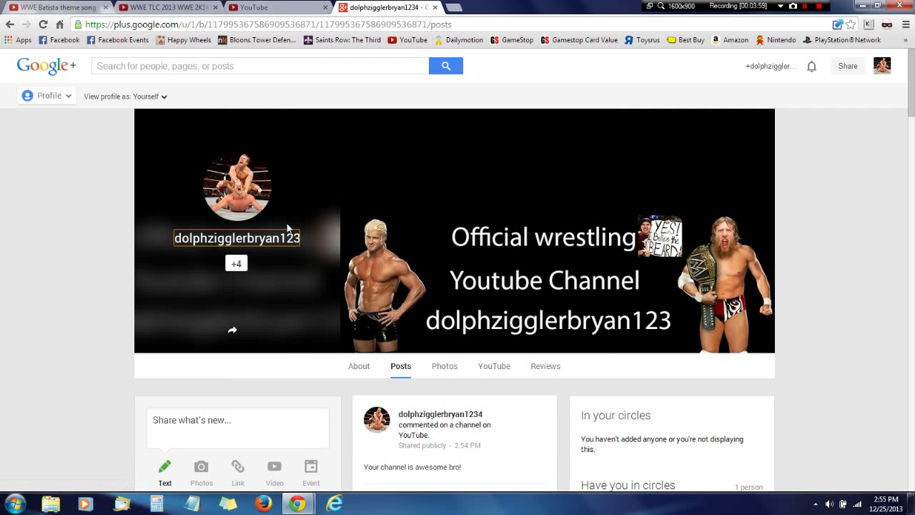
Step: Recheck the name in the editor, save it again, and go back to YouTube home
left_click(221, 237)
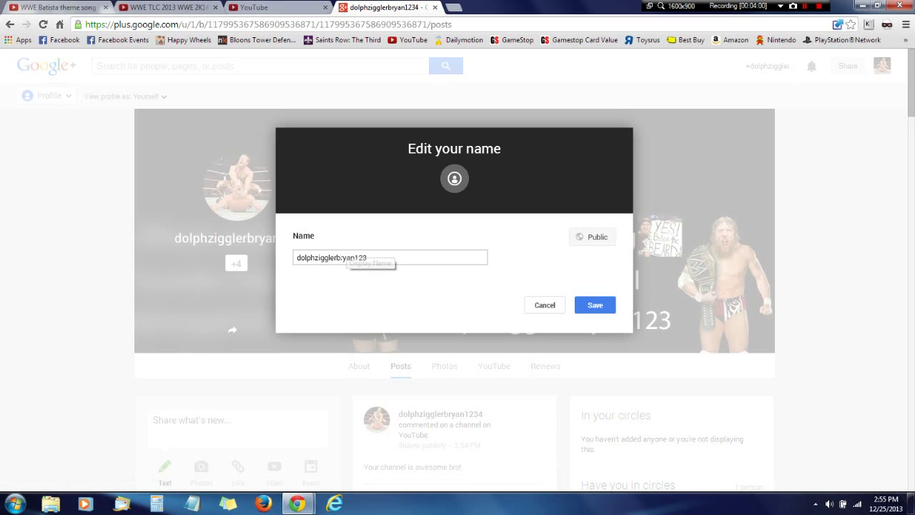
left_click(315, 257)
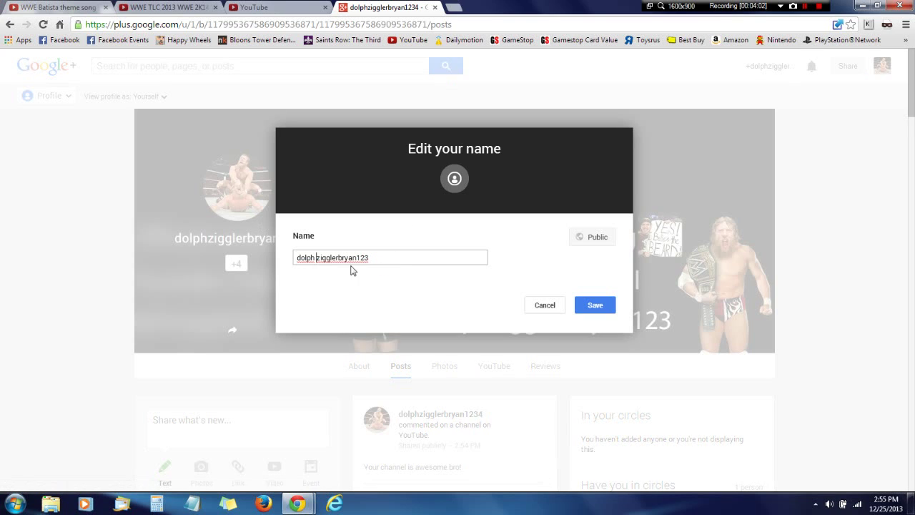
left_click(338, 258)
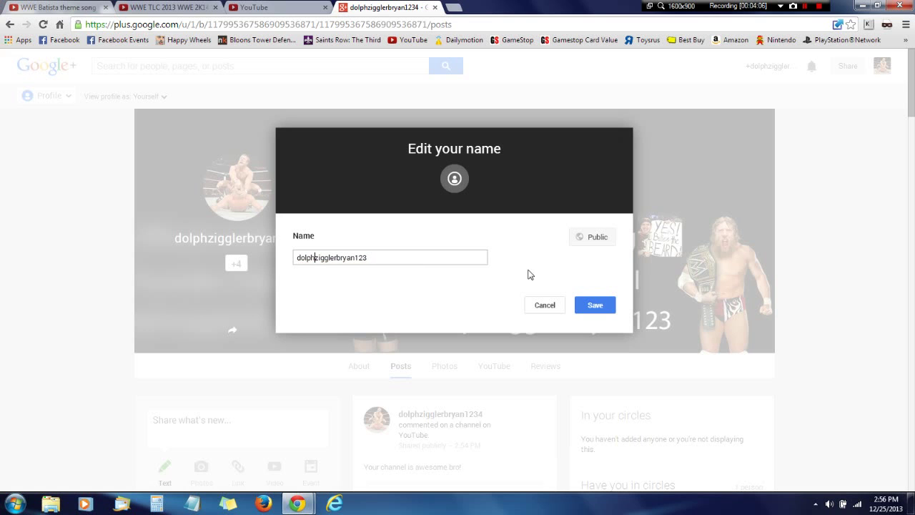
left_click(600, 307)
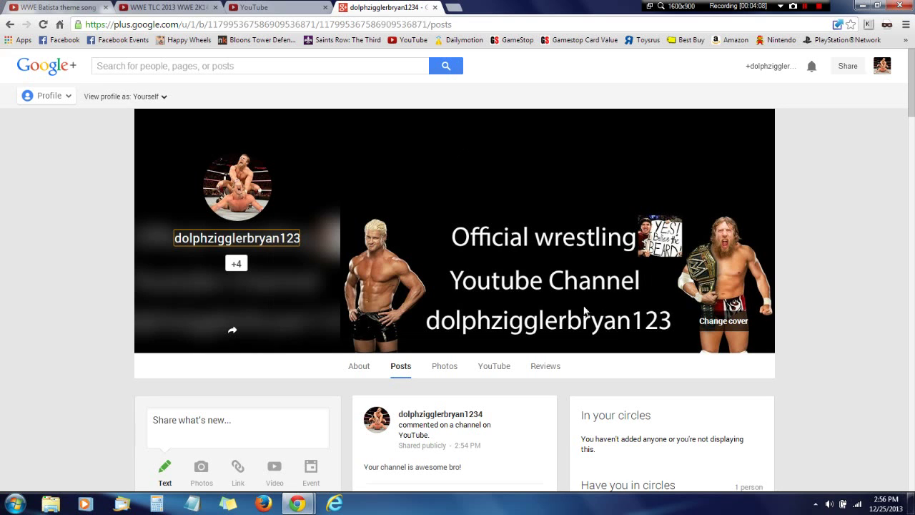
left_click(409, 40)
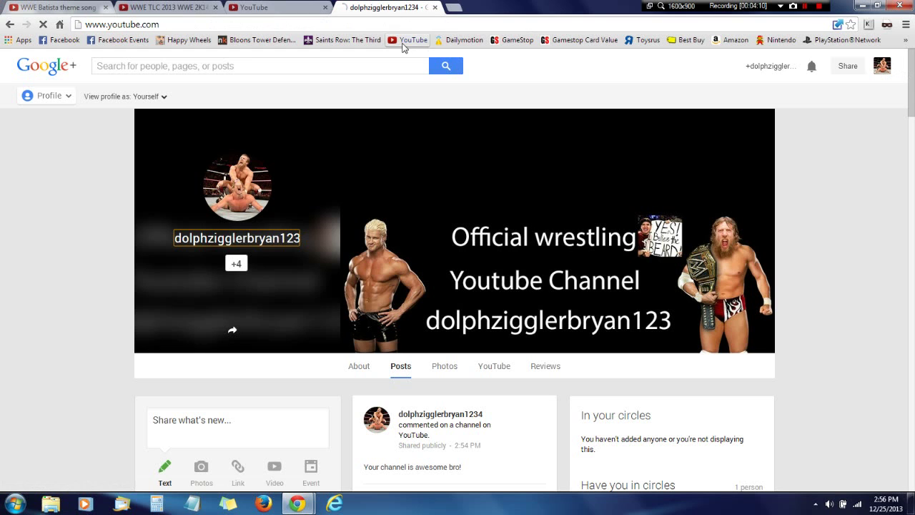